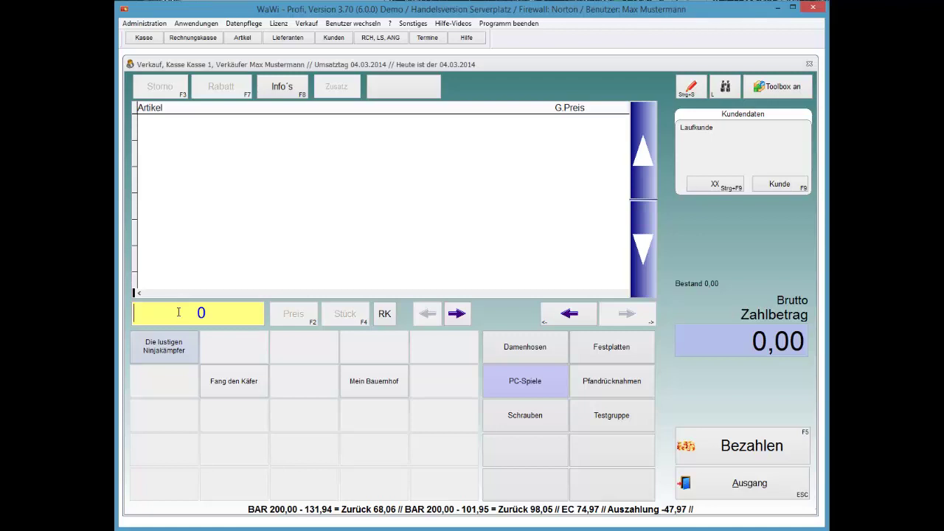
Start an article return from a sold receipt and load receipt 2 through the extended search
left_click(777, 86)
key("Down")
key("Down")
key("Down")
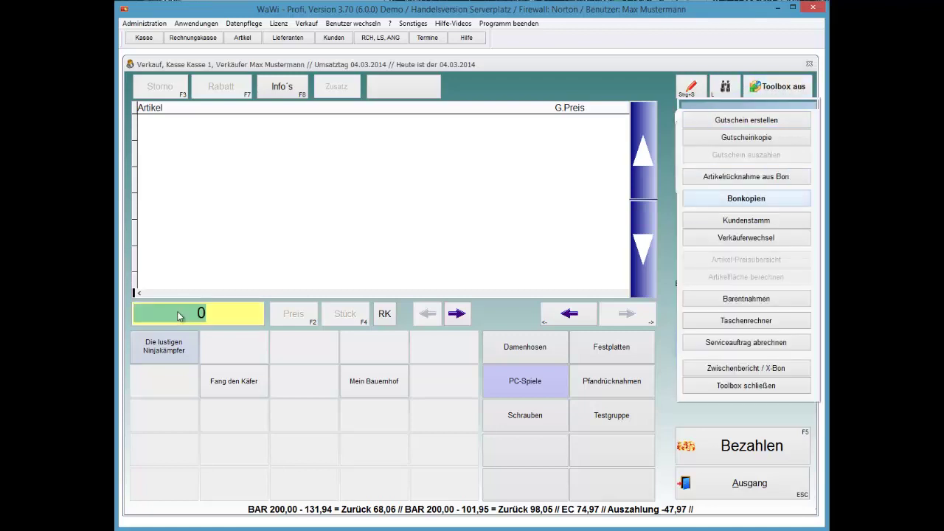
key("Up")
key("Return")
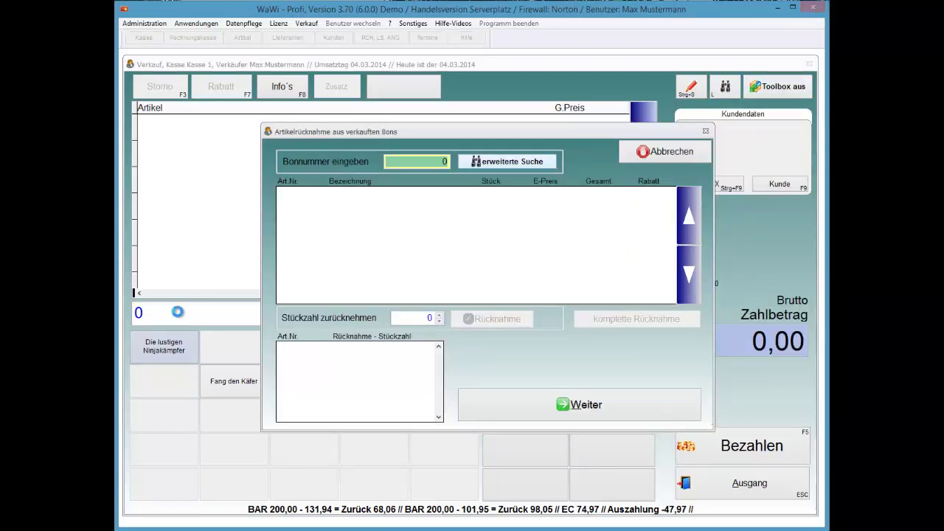
left_click(507, 161)
key("Down")
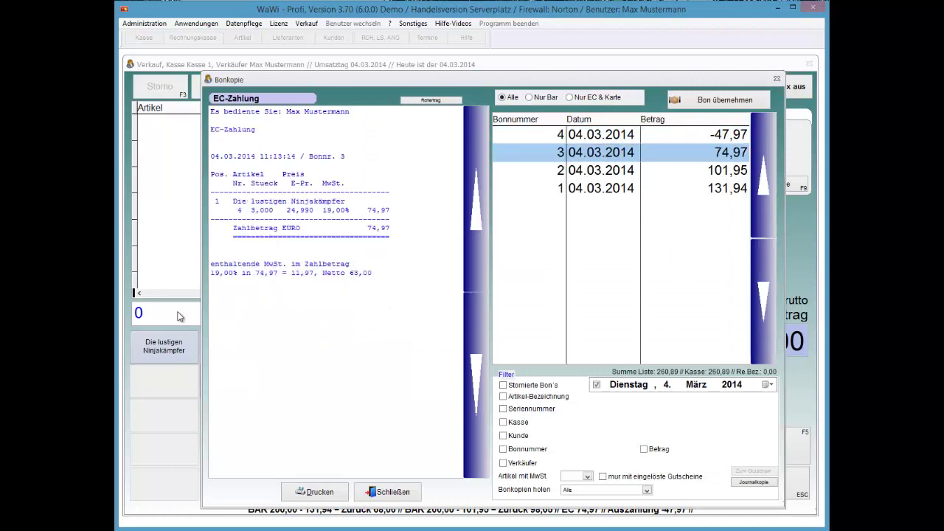
key("Down")
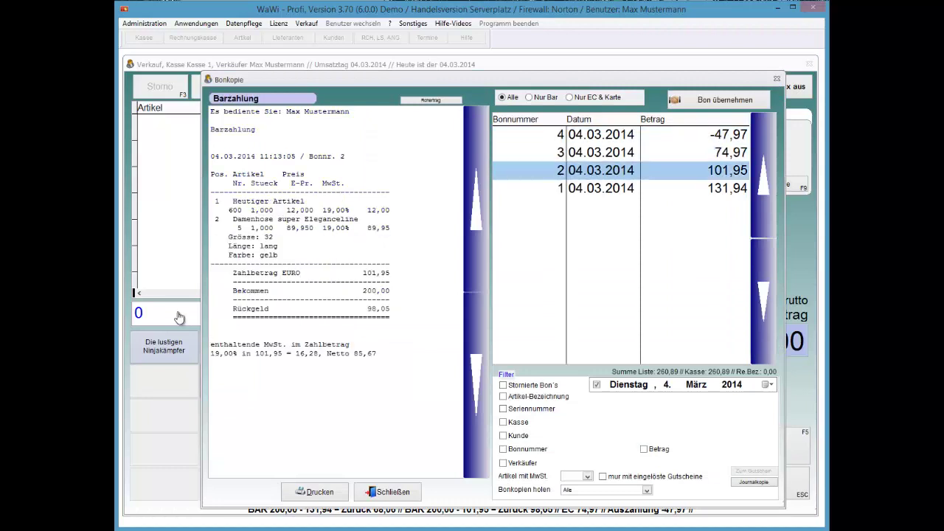
left_click(717, 100)
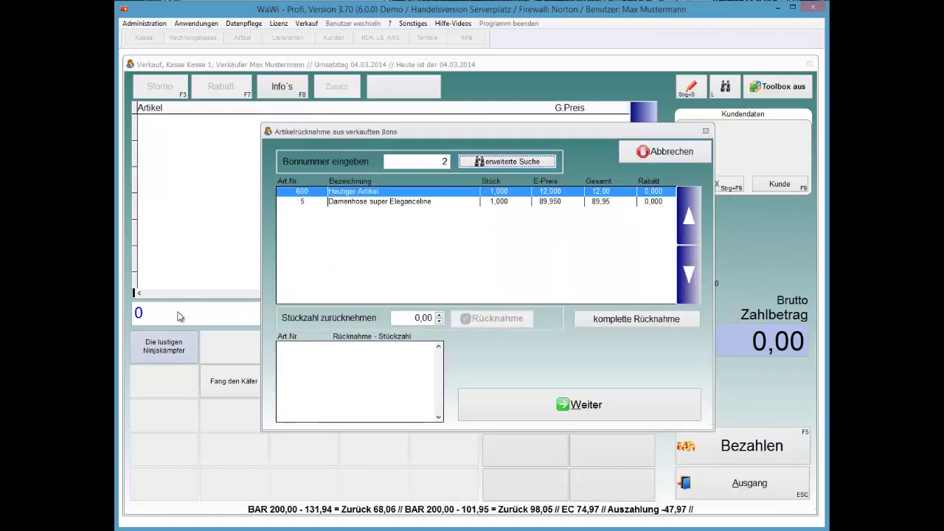
Take back 1 piece of Damenhose super Eleganceline and transfer the return to the sale
key("Tab")
key("Down")
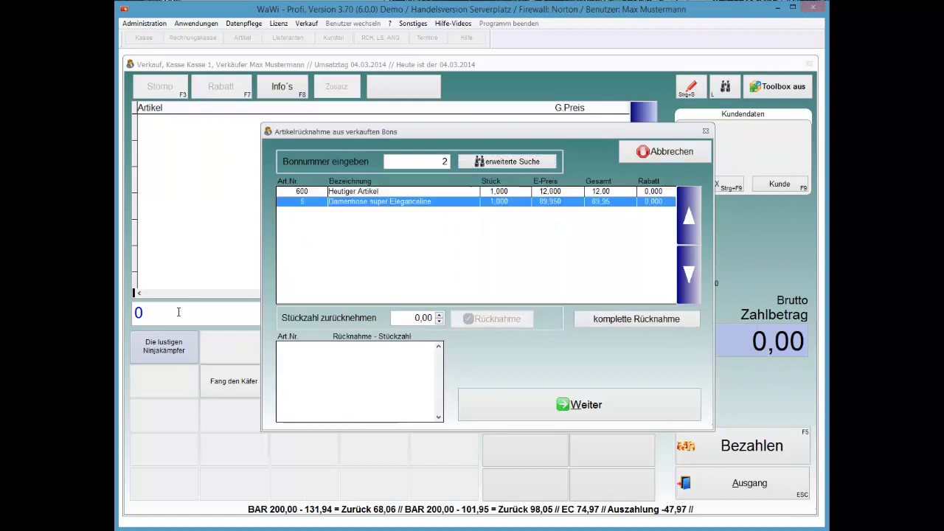
left_click(438, 314)
left_click(491, 318)
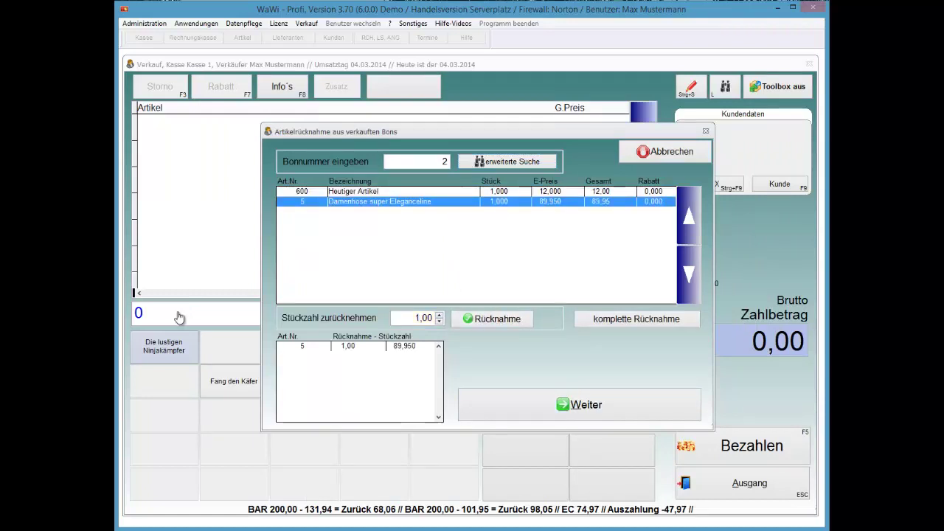
key("Tab")
key("Return")
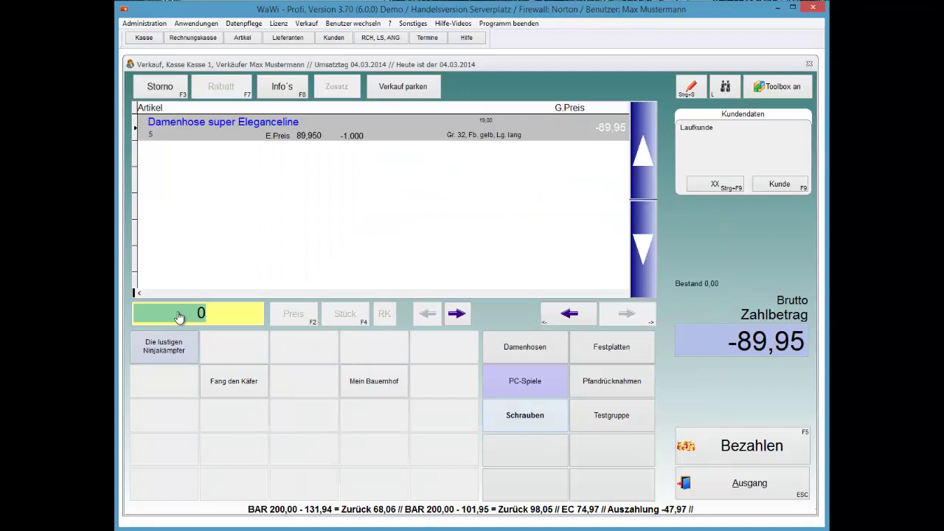
Examine the refund options for the returned article, comparing Gutschein erstellen with Betrag auszahlen, without completing either one
left_click(178, 316)
key("F5")
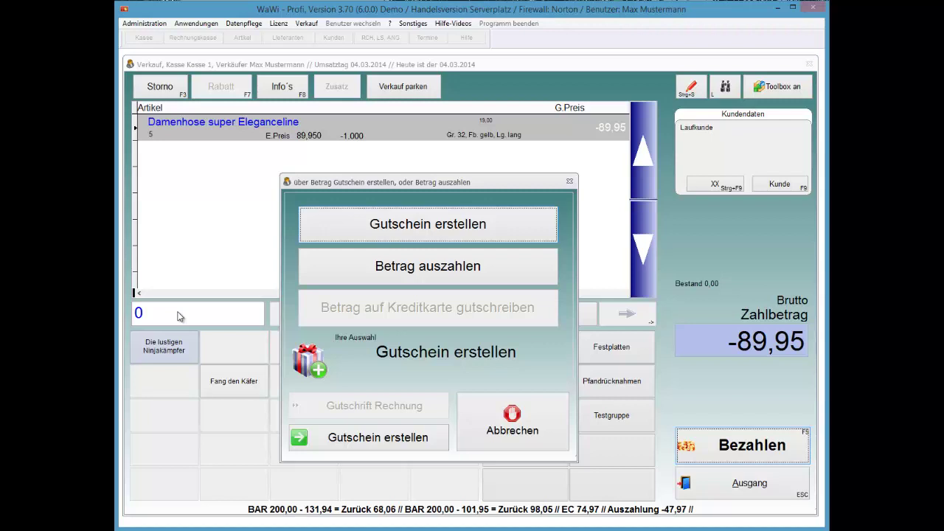
key("Down")
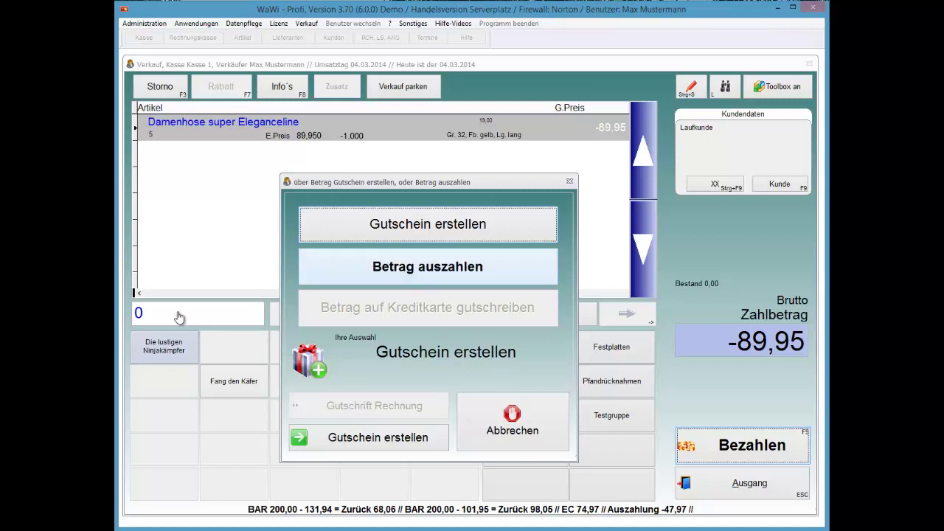
key("Up")
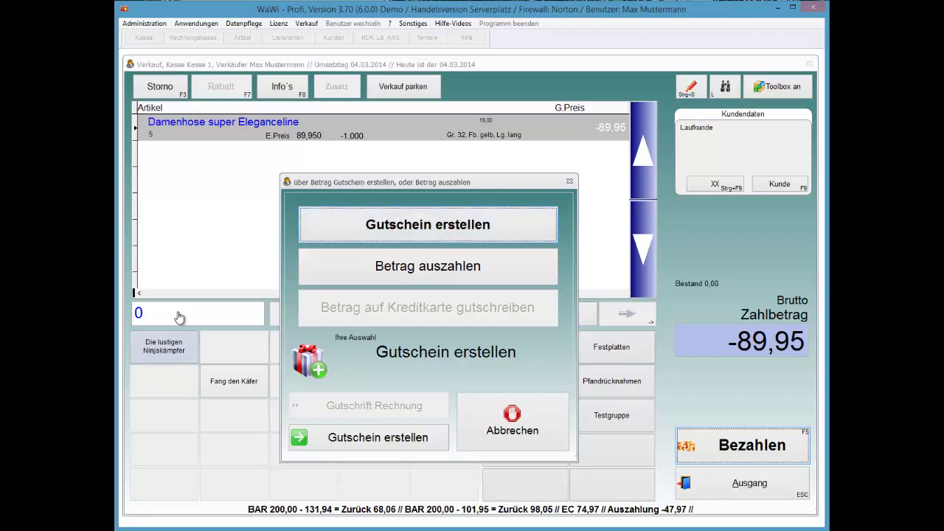
key("Down")
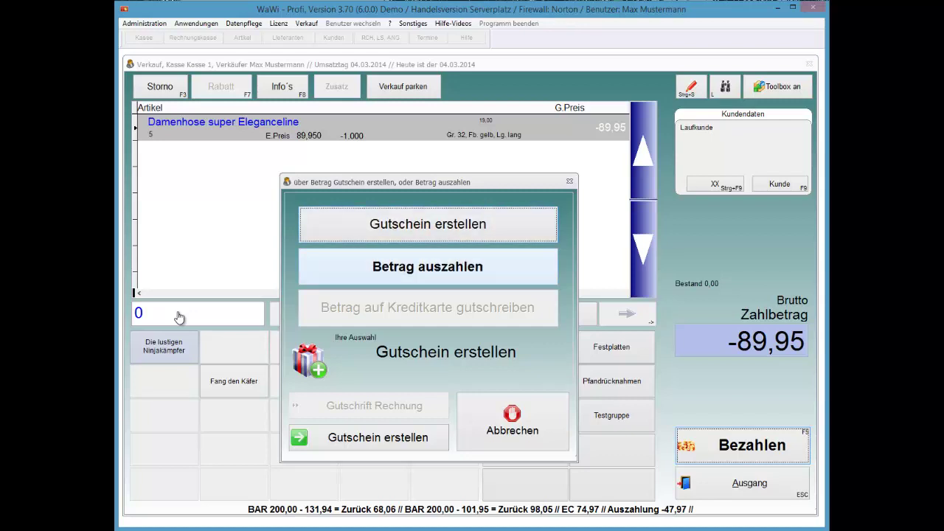
key("Return")
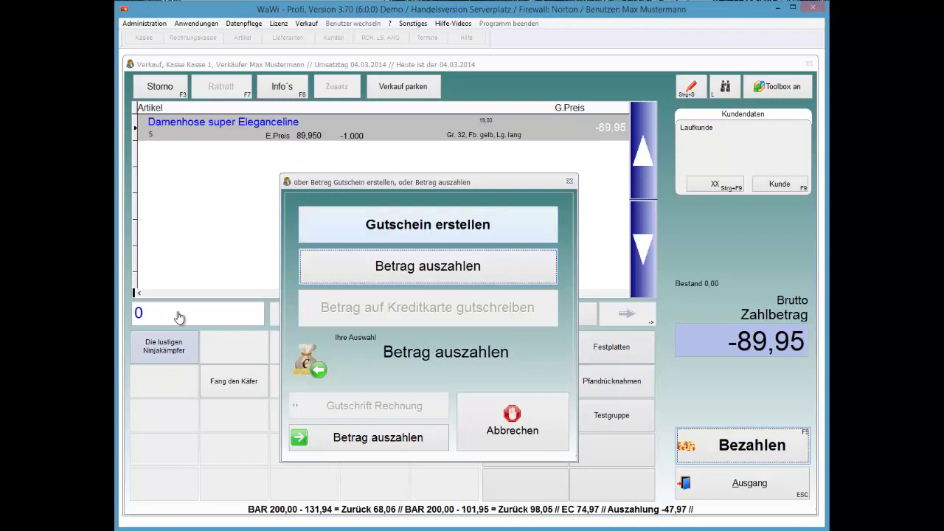
key("Up")
key("Return")
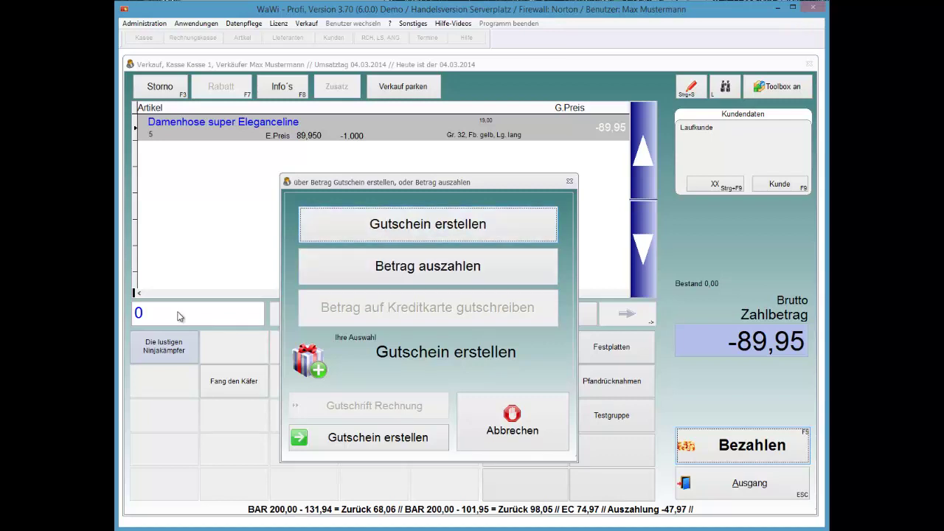
key("Down")
key("Return")
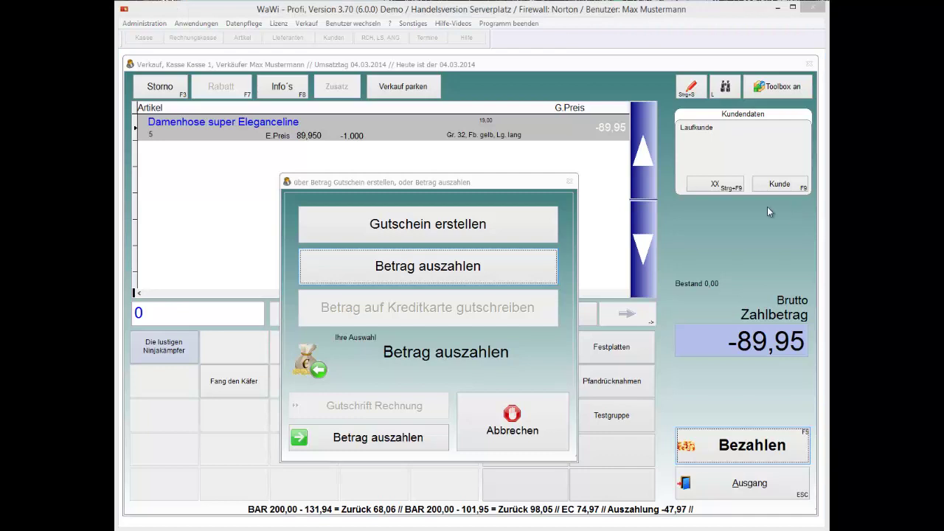
left_click(422, 224)
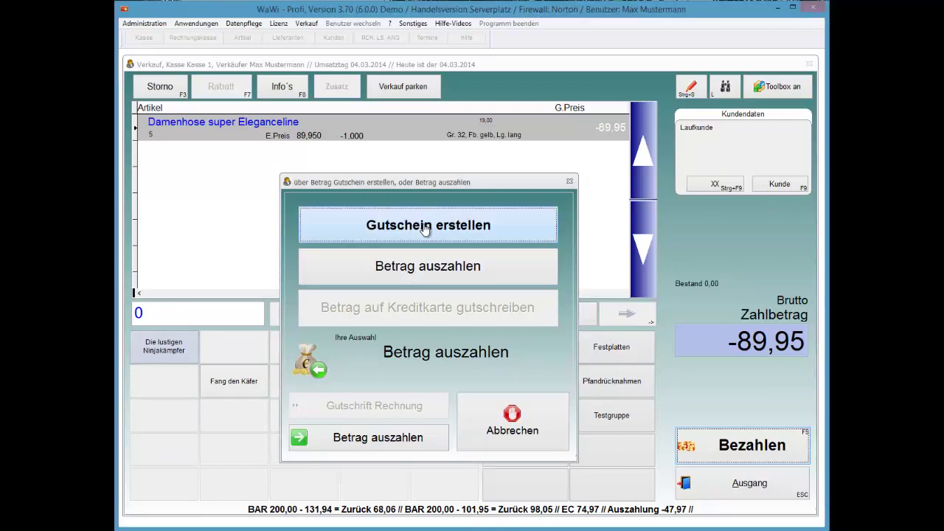
key("Down")
key("Up")
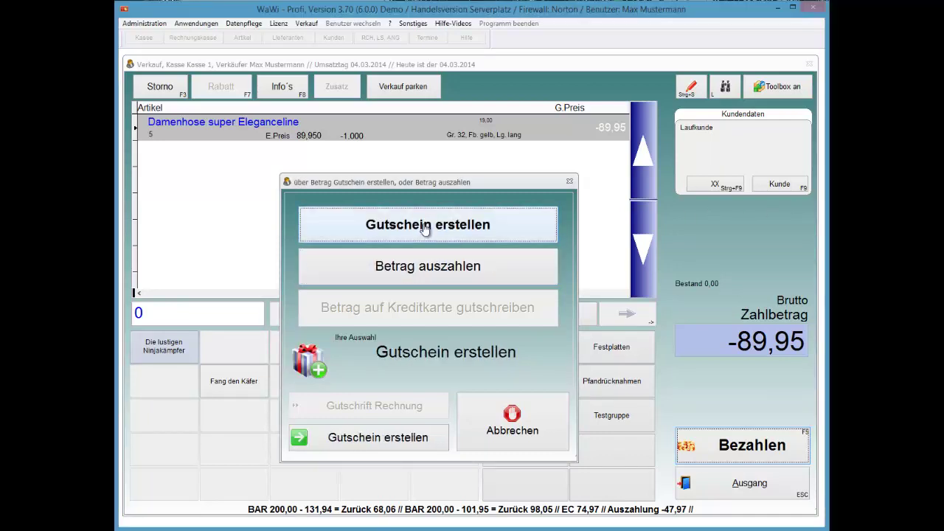
key("Down")
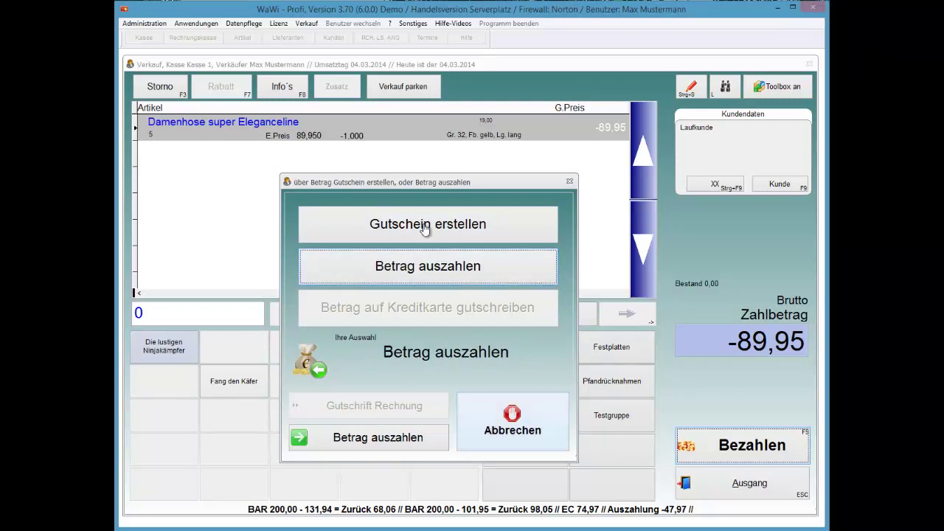
key("Escape")
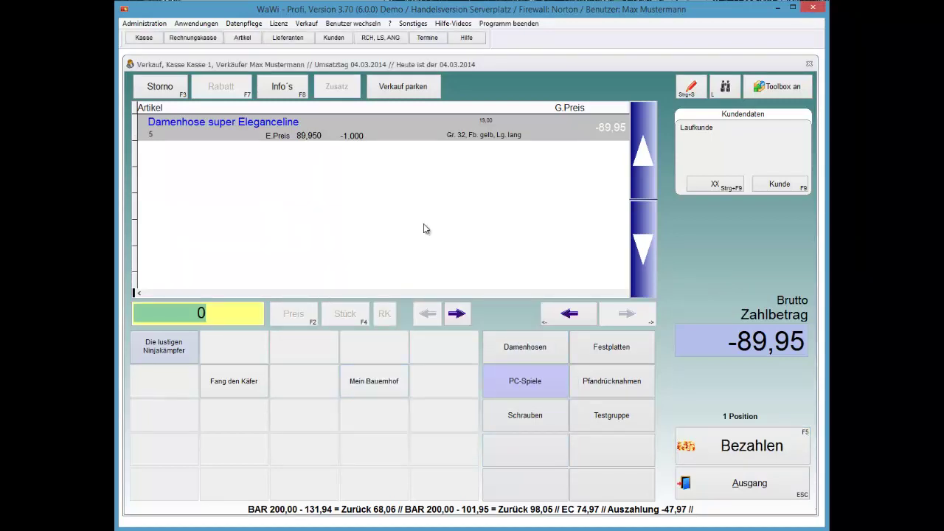
Add 1 piece of the article Mein Bauernhof to the sale with the return and select its line
key("Return")
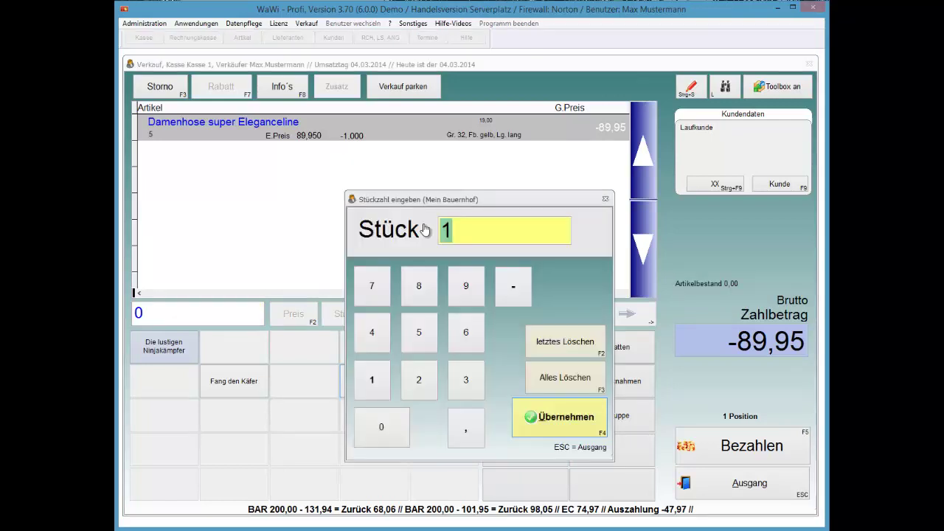
key("Return")
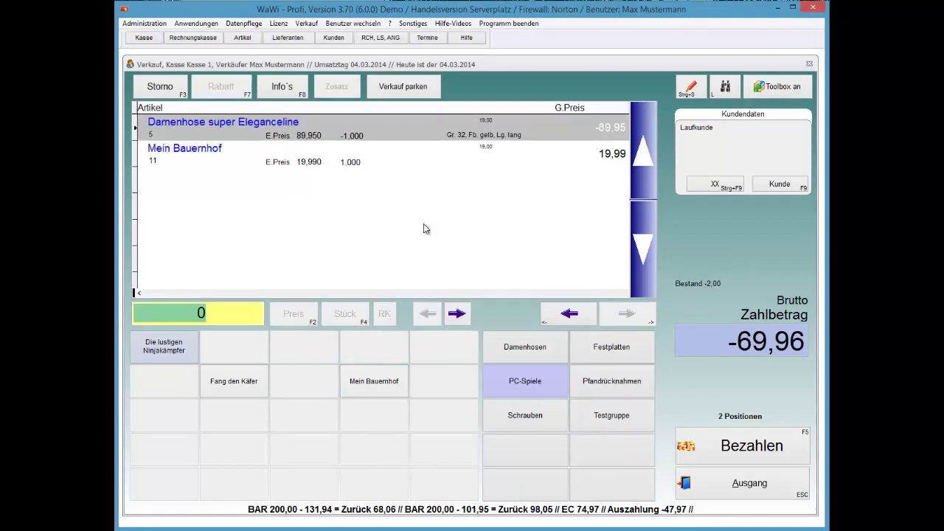
key("Down")
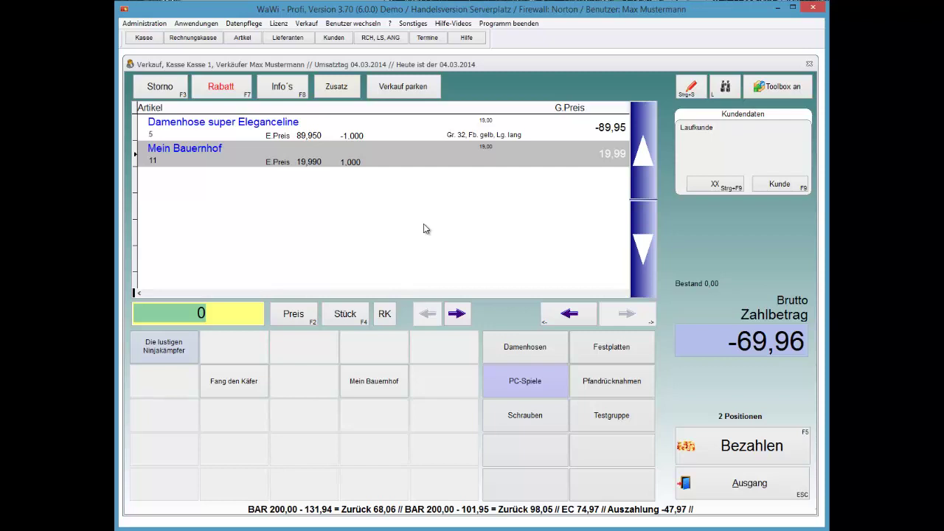
Settle the exchange by creating a new voucher for the remaining credit and confirm its creation
key("F5")
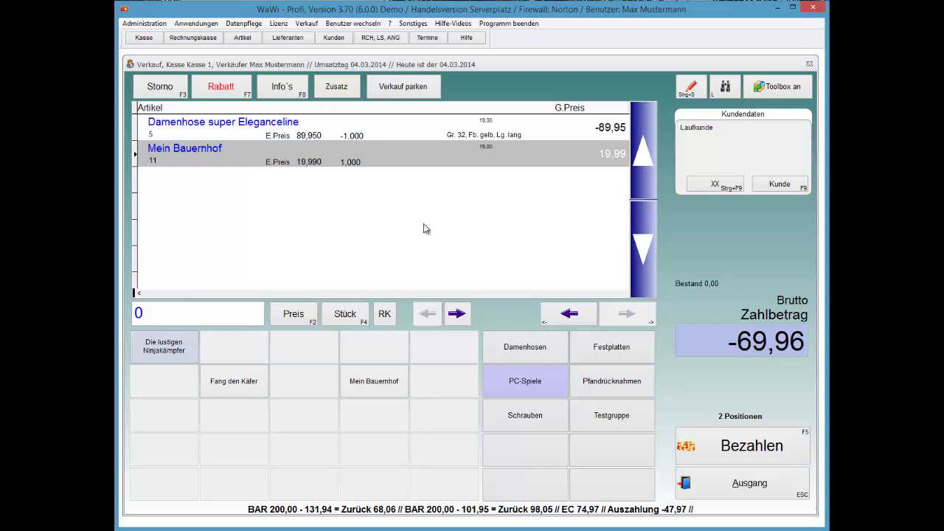
key("F5")
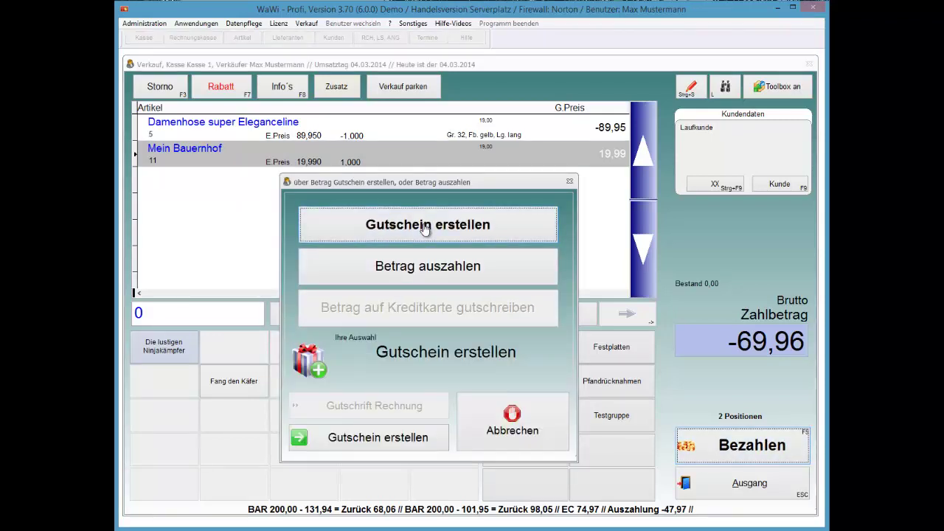
left_click(425, 229)
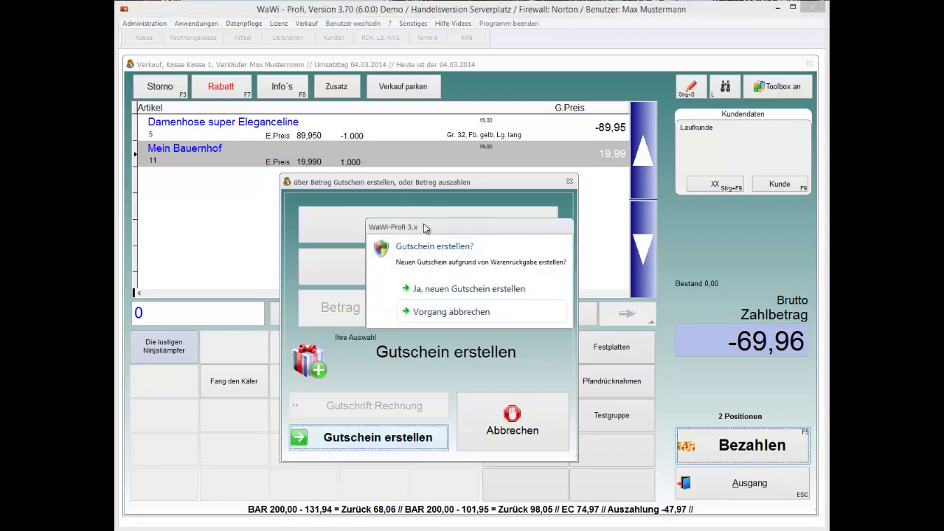
key("Up")
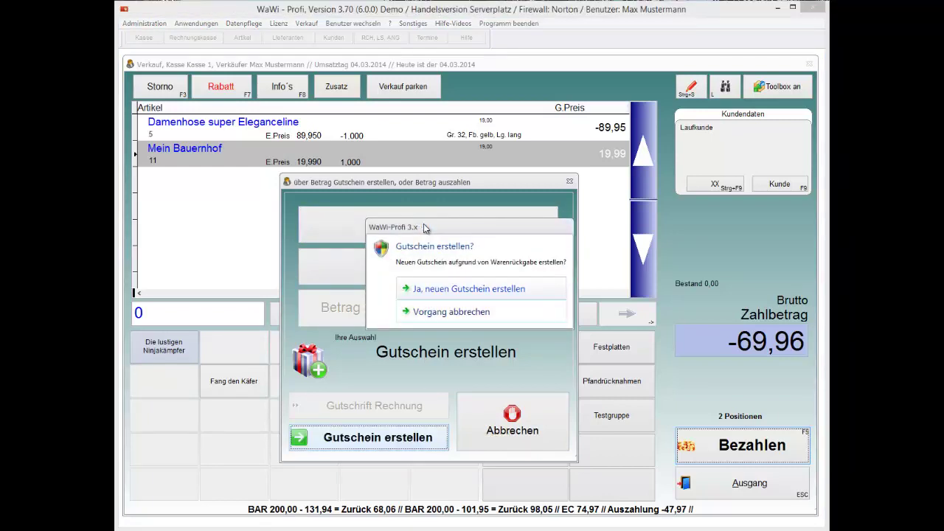
key("Return")
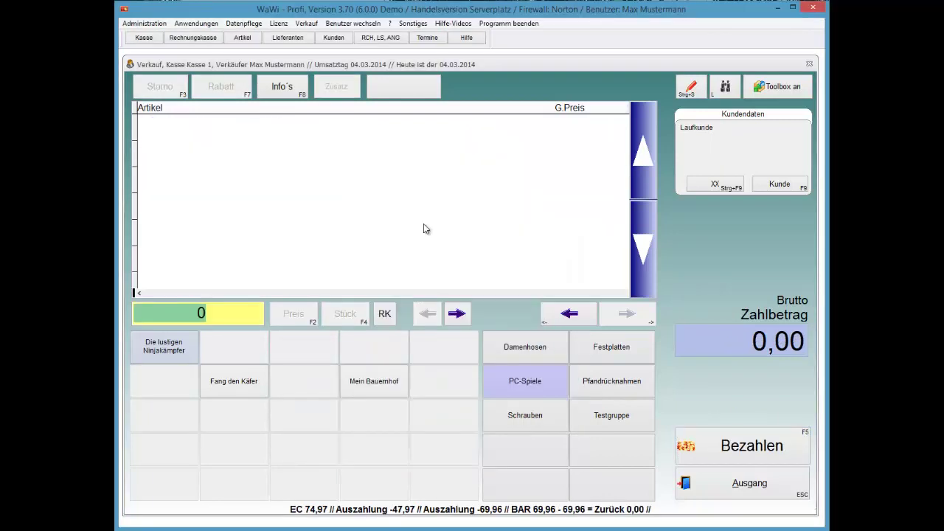
Add 1 piece each of Die lustigen Ninjakämpfer and Fang den Käfer to a new sale
key("Return")
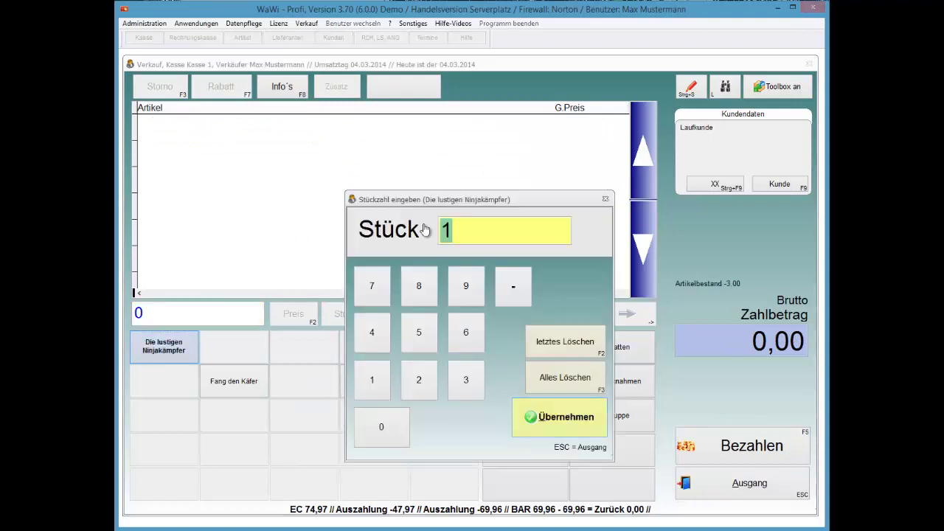
key("Return")
key("Return")
key("Return")
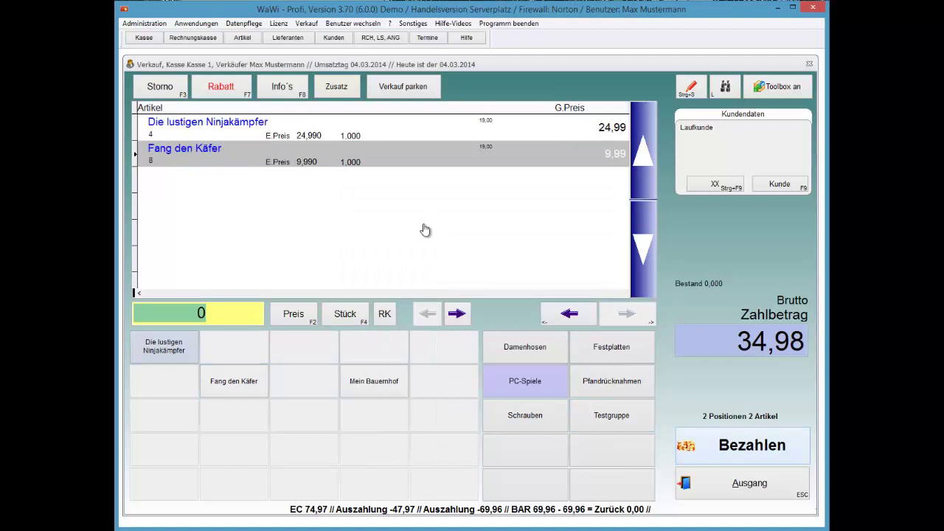
Look at the vouchers available for redemption when paying for the sale, without applying one
key("F5")
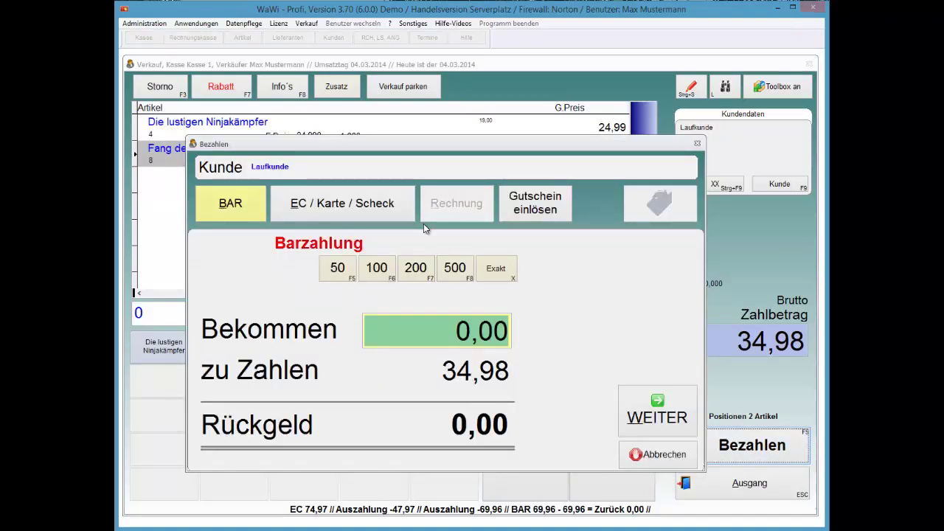
key("alt+g")
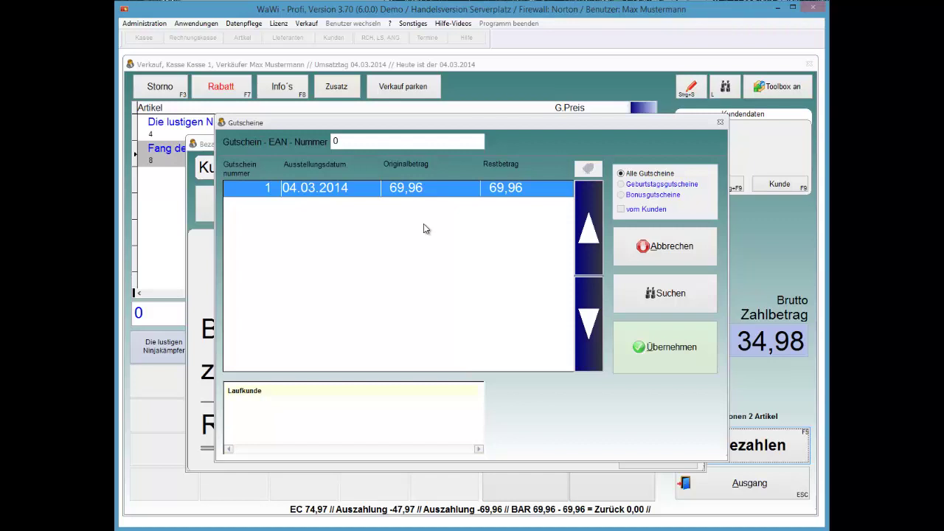
key("Escape")
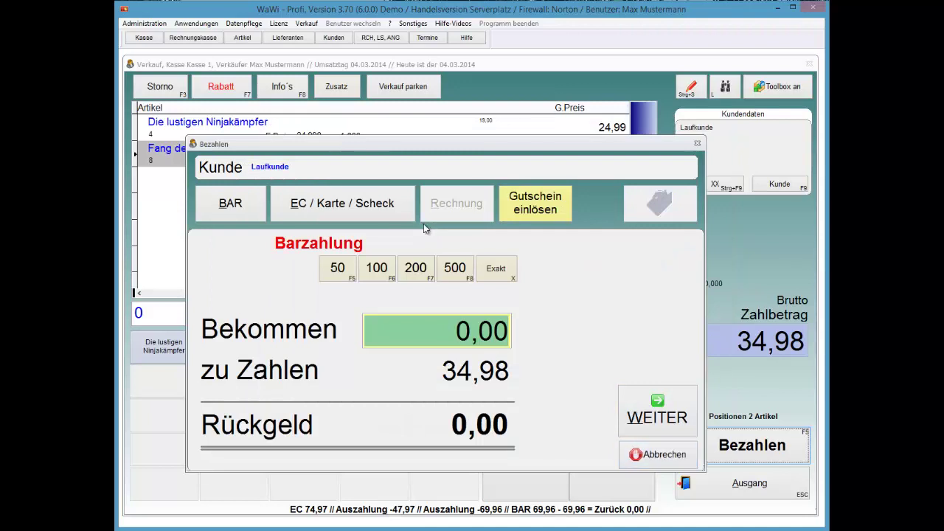
Cancel the payment and void both articles in the sale
key("Escape")
key("F3")
key("F3")
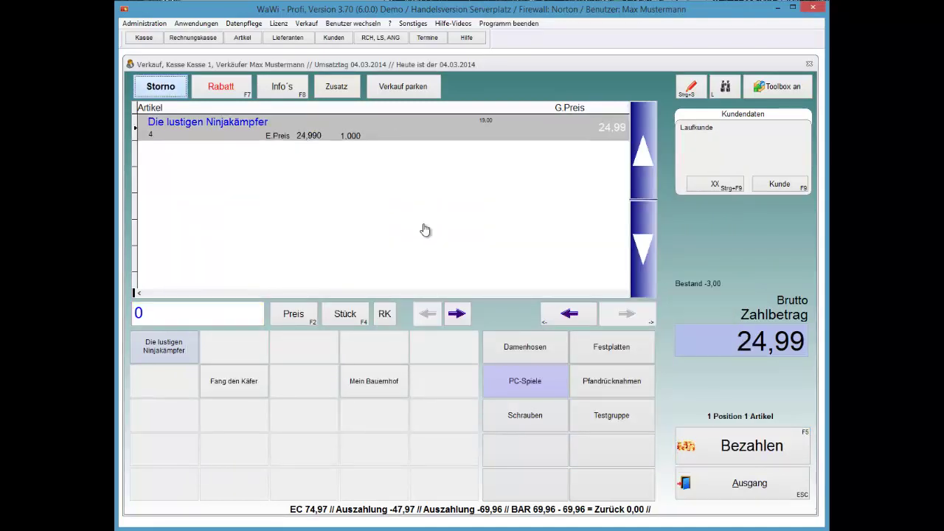
Start an article return from a sold receipt and take over receipt 1 through the extended search
key("F11")
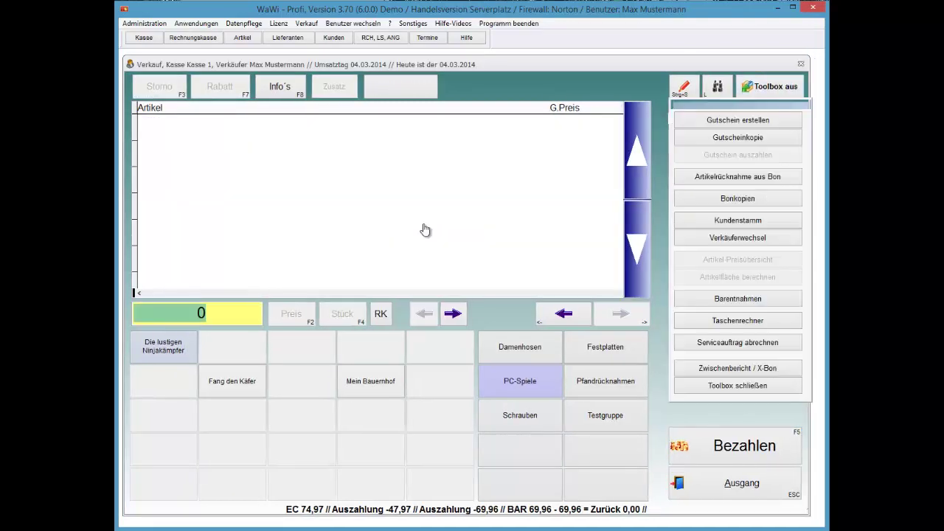
key("Down")
key("Return")
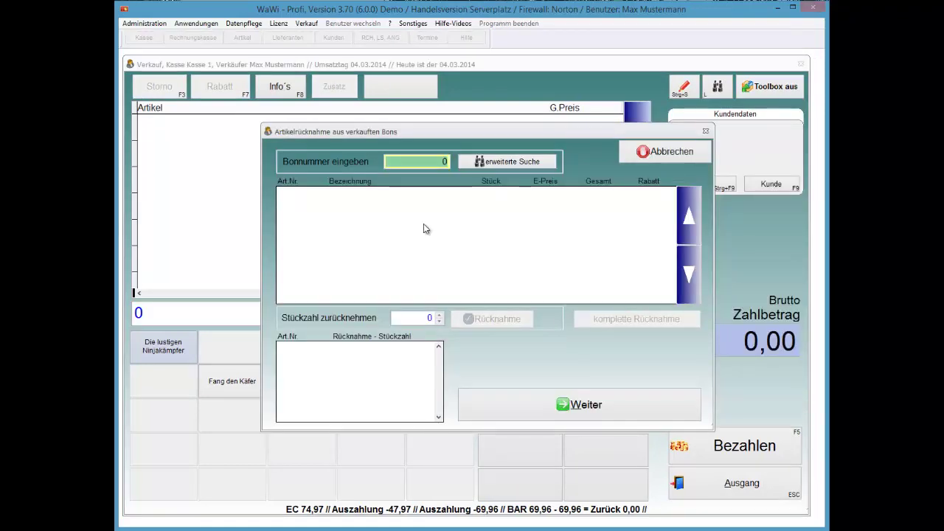
key("Tab")
key("Return")
key("End")
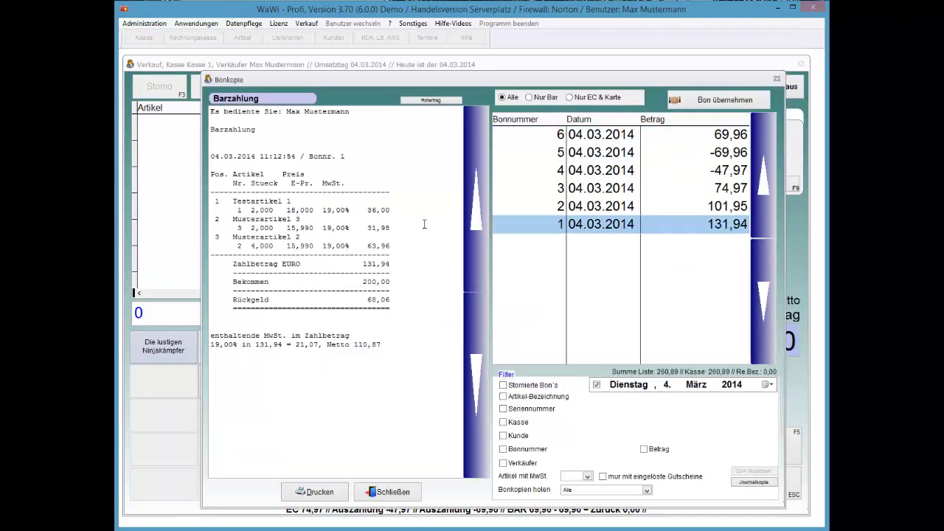
key("Tab")
key("Tab")
key("Tab")
key("Return")
Take back 1 piece of Testartikel 1 from the receipt and transfer the return to the sale
key("Tab")
key("Tab")
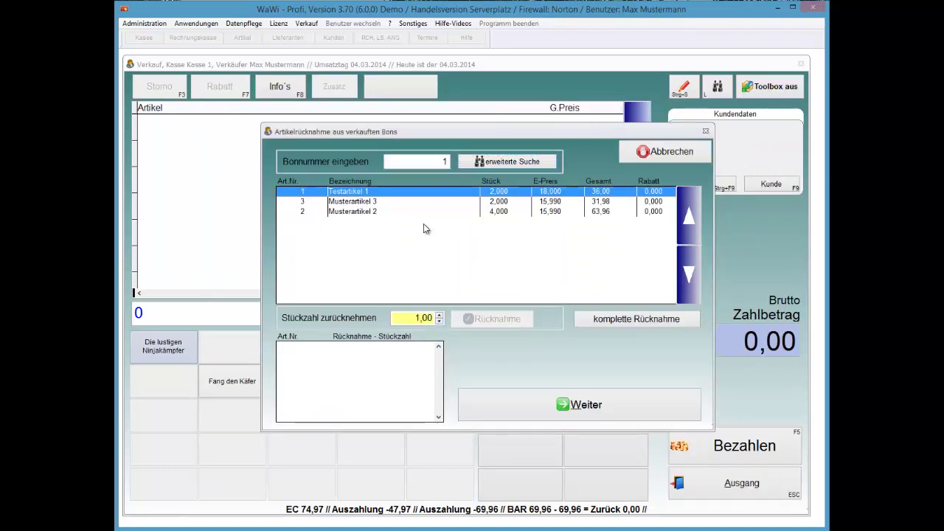
key("Return")
key("Return")
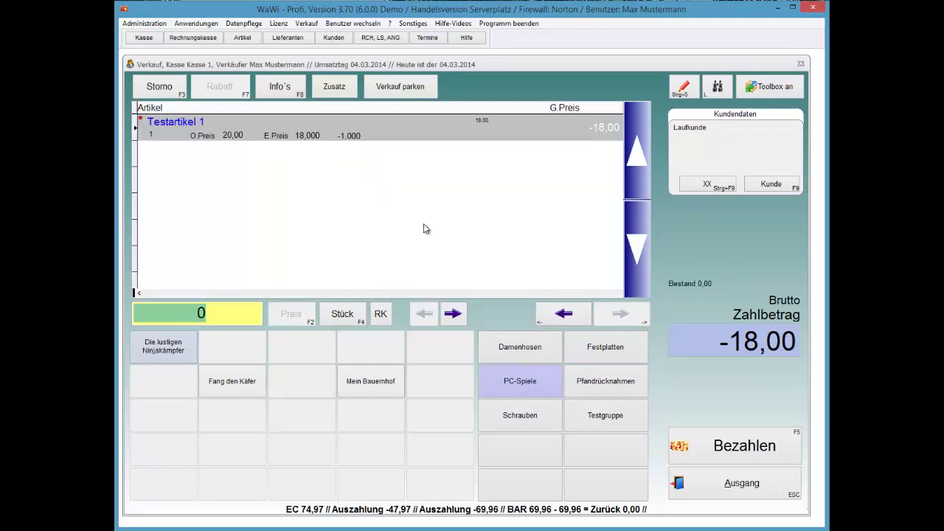
Settle the return by paying out the amount (Betrag auszahlen) and print the till receipt
key("F5")
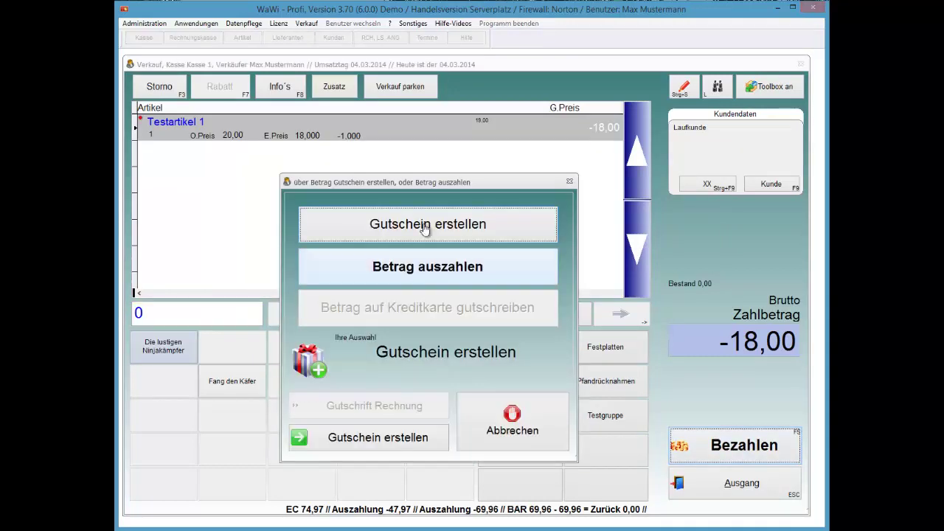
key("Down")
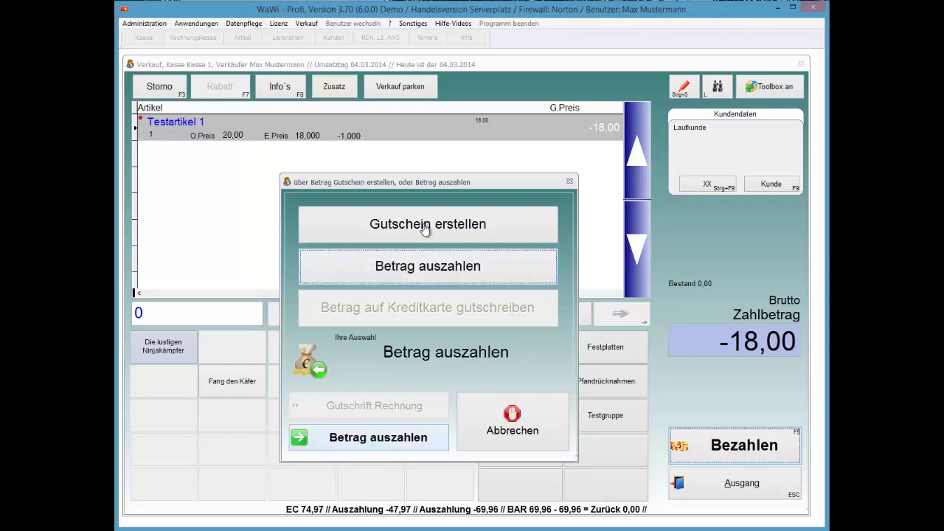
key("Return")
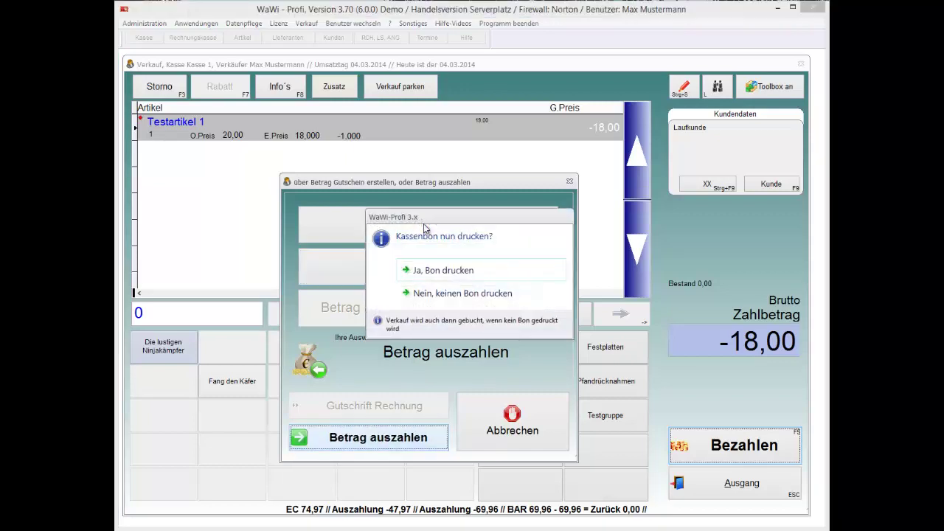
key("Down")
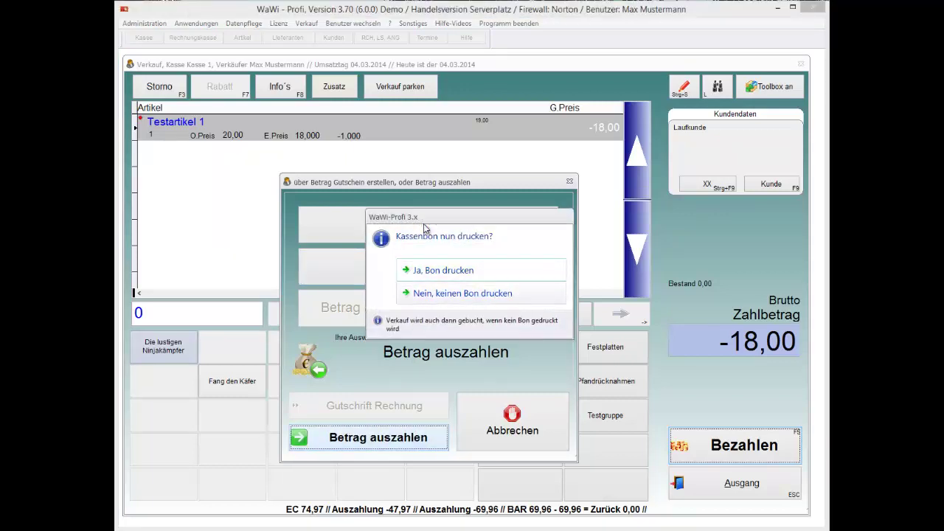
key("Up")
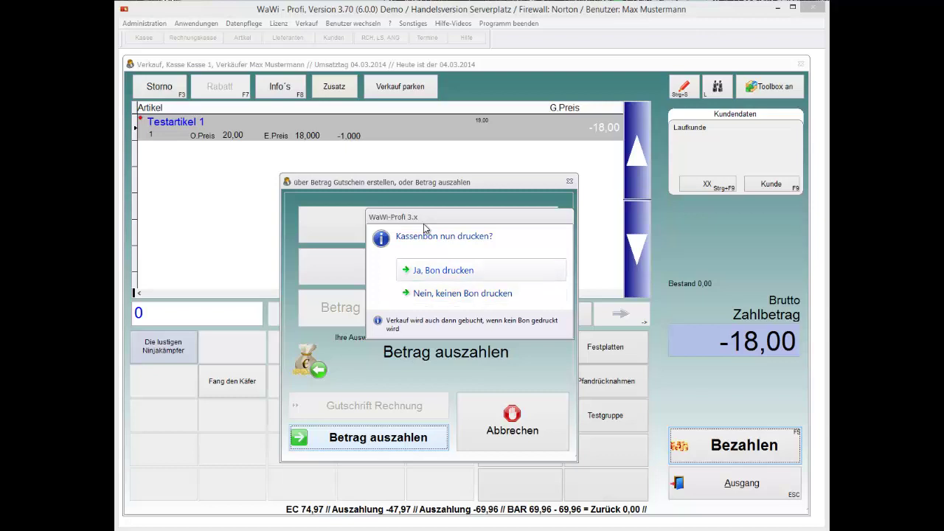
key("Return")
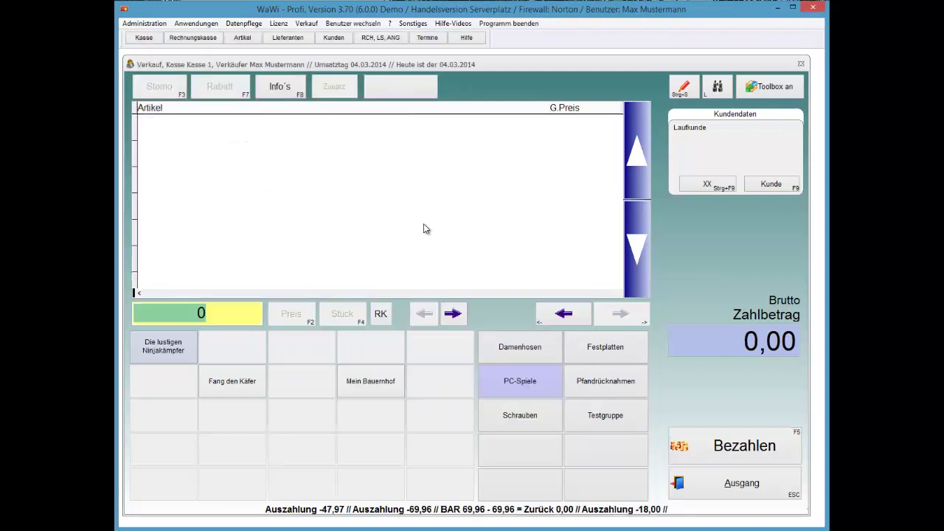
Examine the newest receipt copy, highlight its goods-return note under Testartikel 1, and close the receipt copies
key("F8")
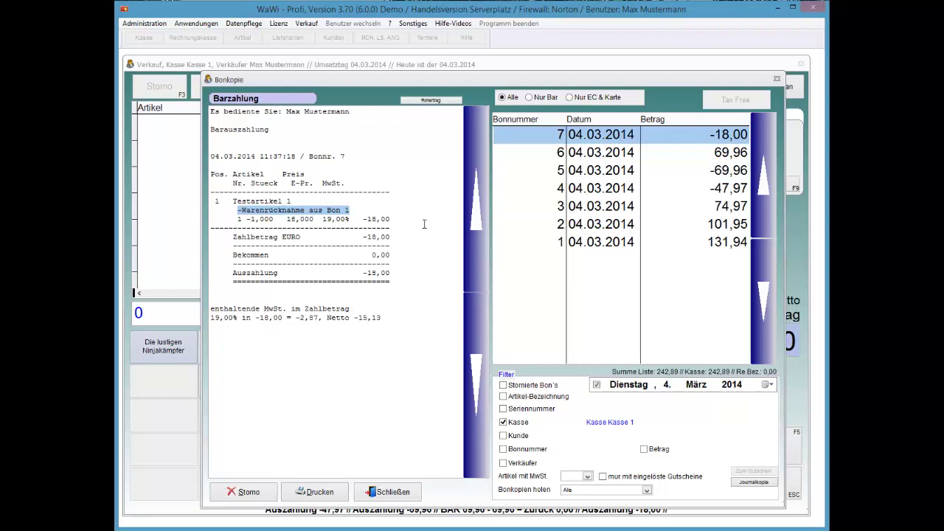
left_click_drag(424, 225, 228, 219)
left_click(233, 210)
key("shift+Right")
key("shift+Right")
key("shift+Right")
key("shift+Right")
key("shift+Right")
key("shift+Right")
key("shift+Right")
key("shift+Right")
key("shift+Right")
key("shift+Right")
key("shift+Right")
key("shift+Right")
key("shift+Right")
key("shift+Right")
key("shift+Right")
key("shift+Right")
key("shift+Right")
key("shift+Right")
key("shift+Right")
key("shift+Right")
key("Escape")
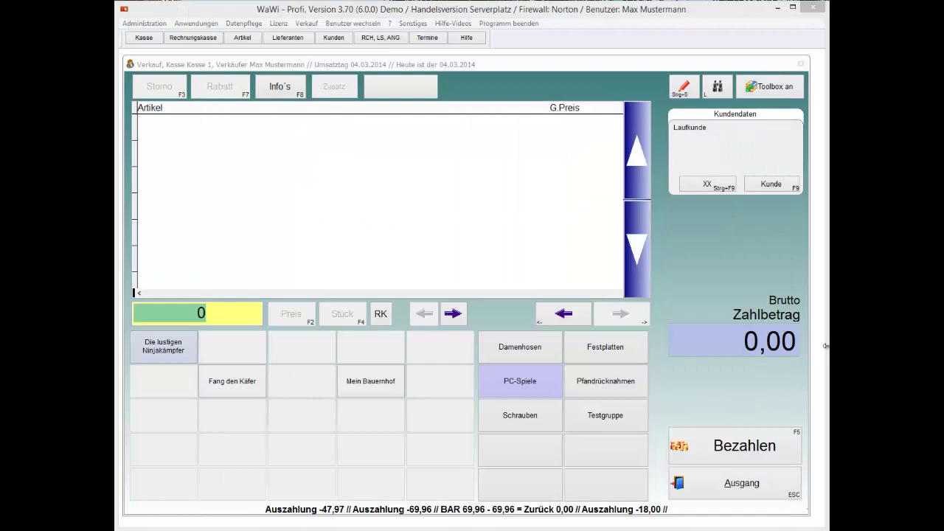